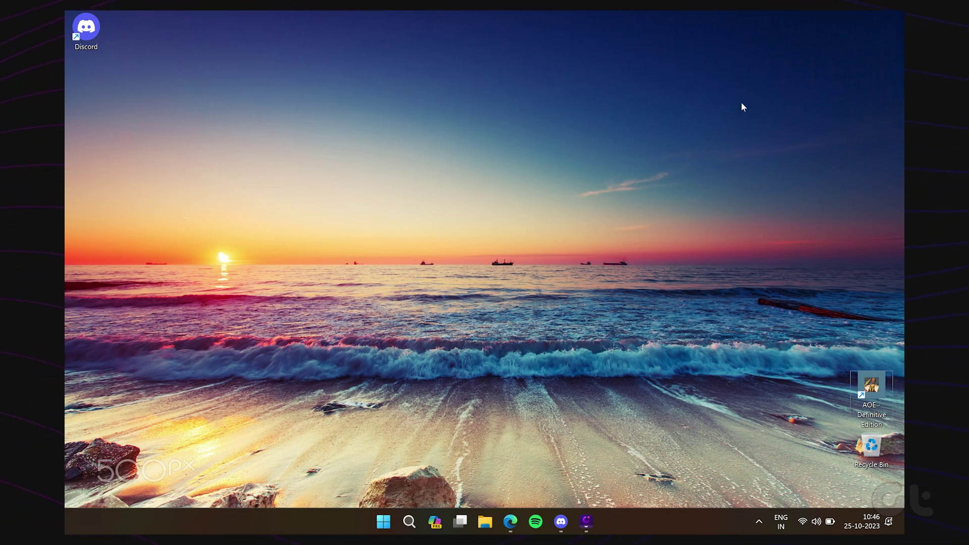
Open Task Manager with Ctrl+Shift+Esc to view the running processes
{"action": "key", "text": "ctrl+shift+Escape"}
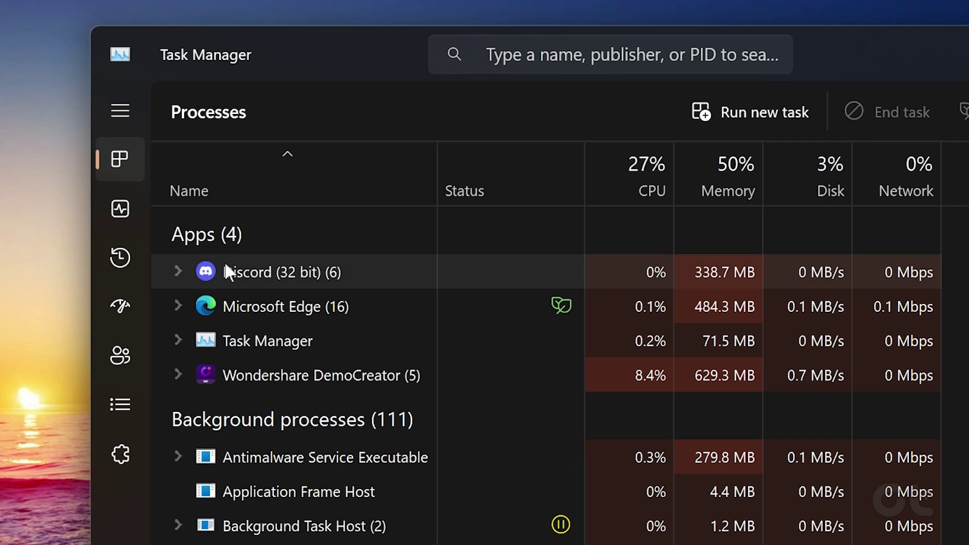
End the Discord (32 bit) task and minimize Task Manager
{"action": "right_click", "coordinate": [225, 265]}
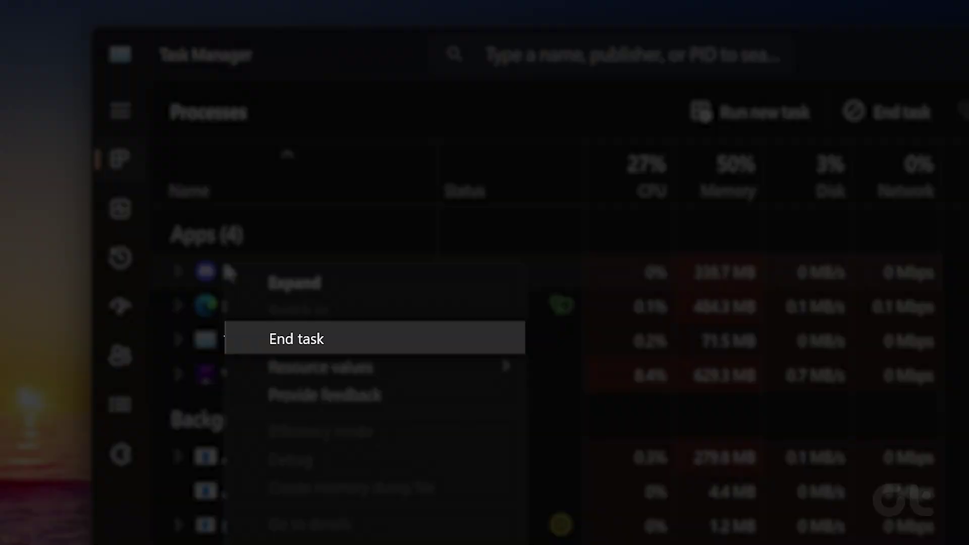
{"action": "left_click", "coordinate": [275, 348]}
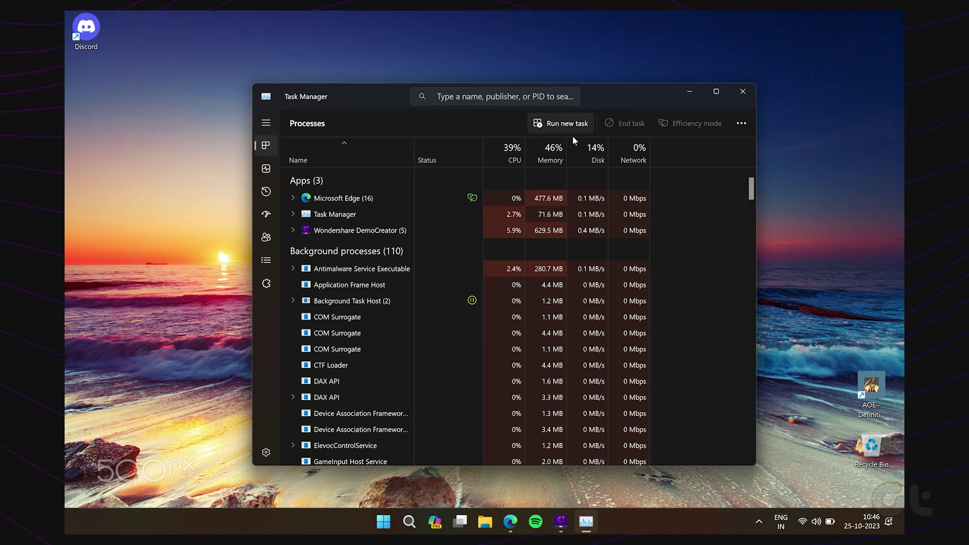
{"action": "left_click", "coordinate": [690, 91]}
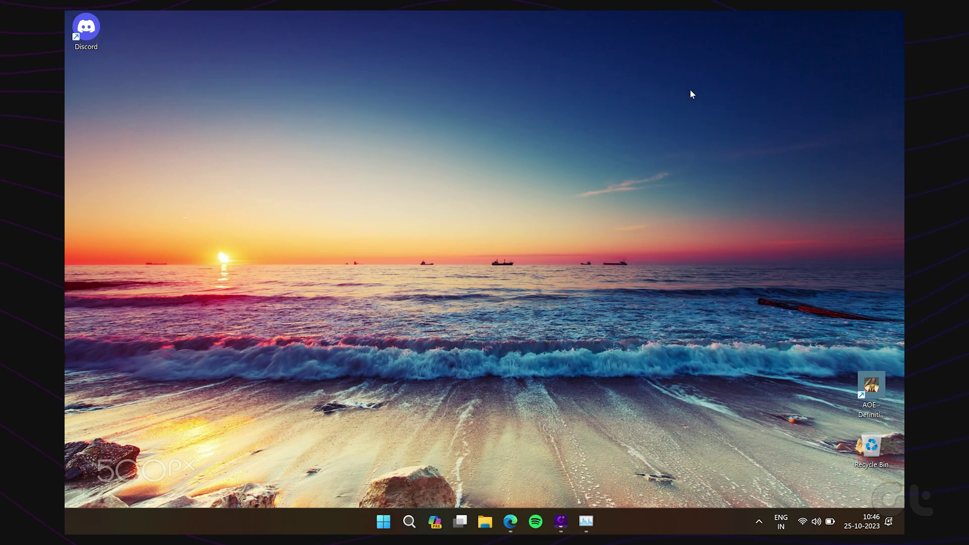
Relaunch Discord and go to Voice & Video settings, scrolled down to the Advanced section
{"action": "double_click", "coordinate": [86, 28]}
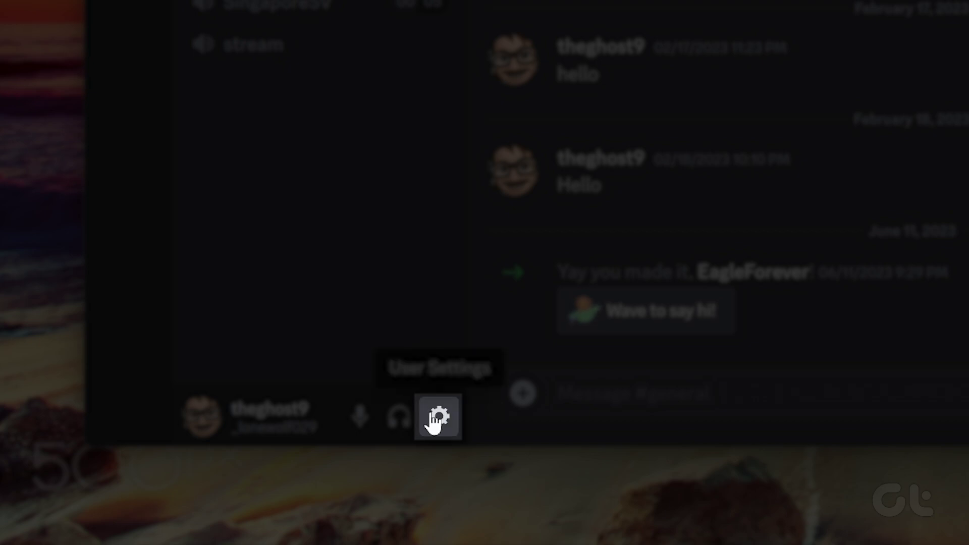
{"action": "left_click", "coordinate": [434, 419]}
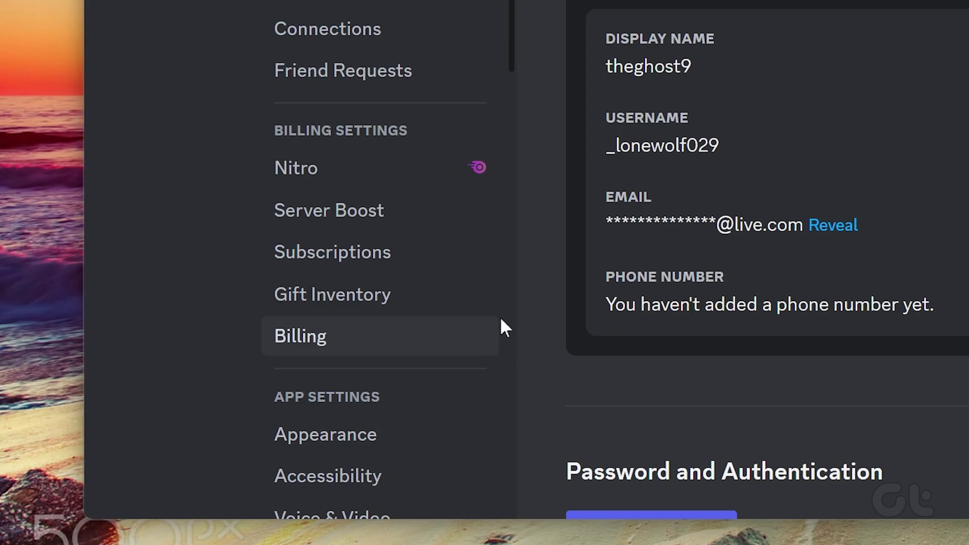
{"action": "scroll", "coordinate": [504, 116], "scroll_direction": "down", "scroll_amount": 5}
{"action": "scroll", "coordinate": [503, 116], "scroll_direction": "down", "scroll_amount": 2}
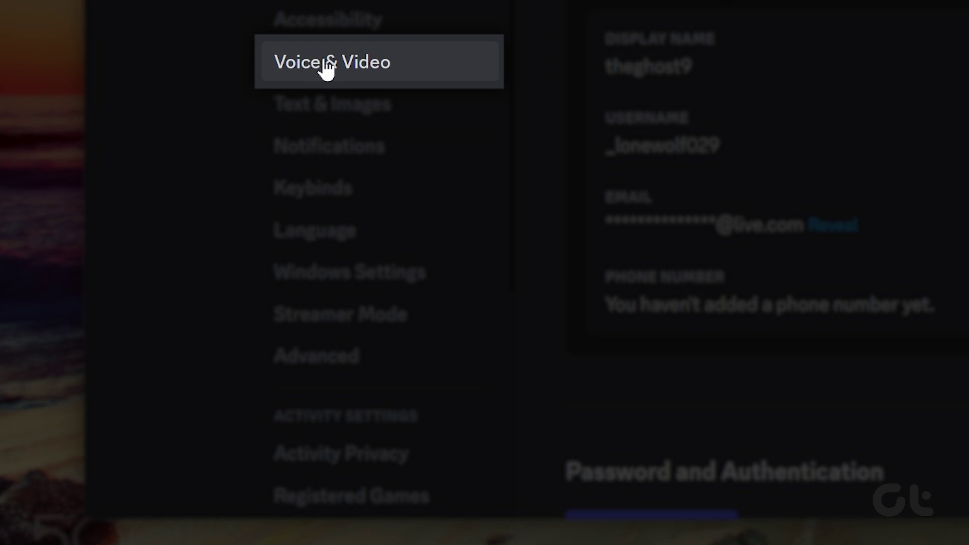
{"action": "left_click", "coordinate": [325, 63]}
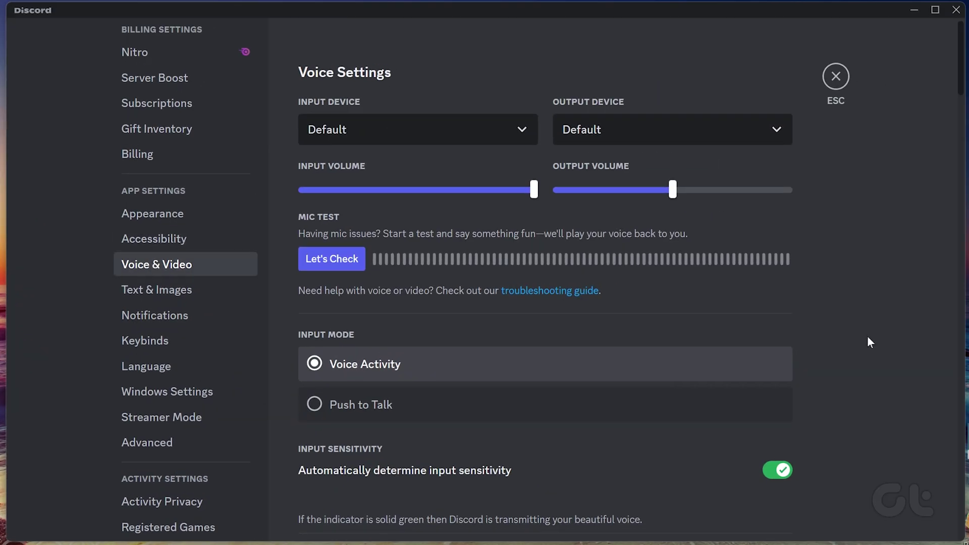
{"action": "scroll", "coordinate": [839, 365], "scroll_direction": "down", "scroll_amount": 15}
{"action": "scroll", "coordinate": [839, 364], "scroll_direction": "down", "scroll_amount": 1}
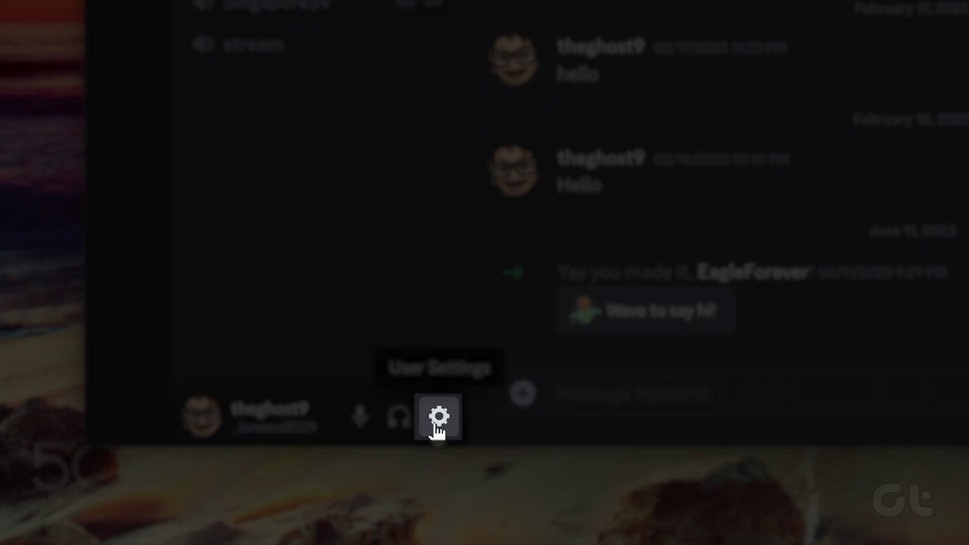
Delete the Push to Talk (Normal) keybind on Q in Discord's Keybinds settings
{"action": "left_click", "coordinate": [436, 427]}
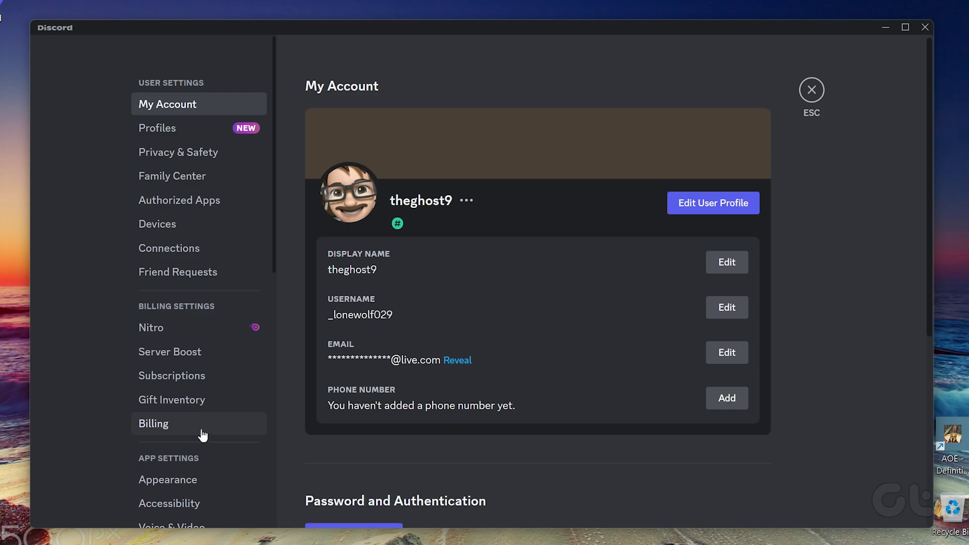
{"action": "scroll", "coordinate": [222, 436], "scroll_direction": "down", "scroll_amount": 3}
{"action": "left_click", "coordinate": [189, 453]}
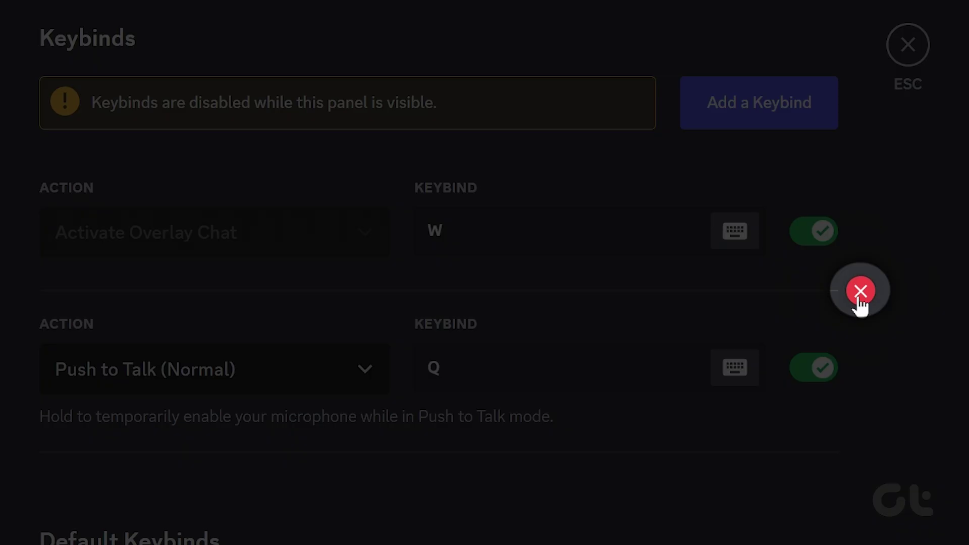
{"action": "left_click", "coordinate": [858, 298]}
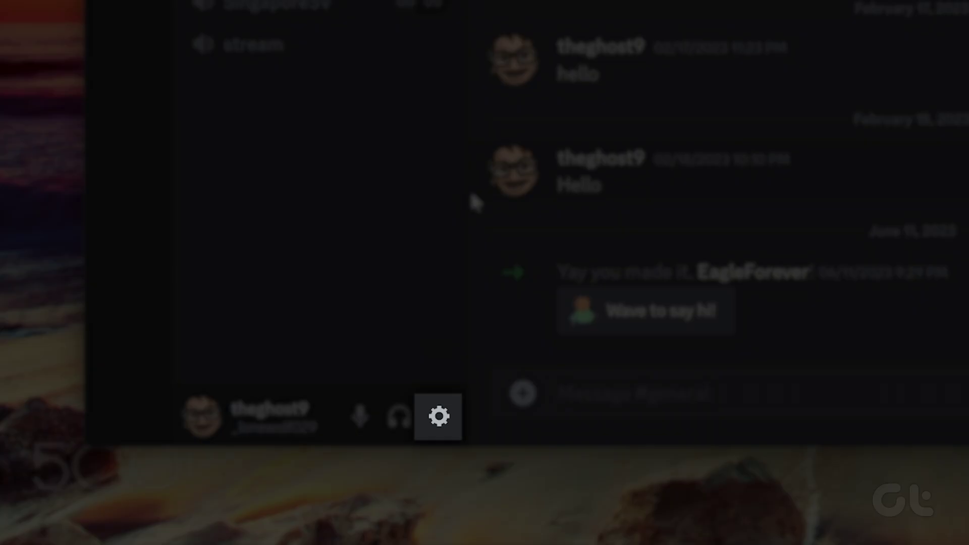
Switch the Voice & Video audio subsystem from Standard to Legacy
{"action": "left_click", "coordinate": [437, 423]}
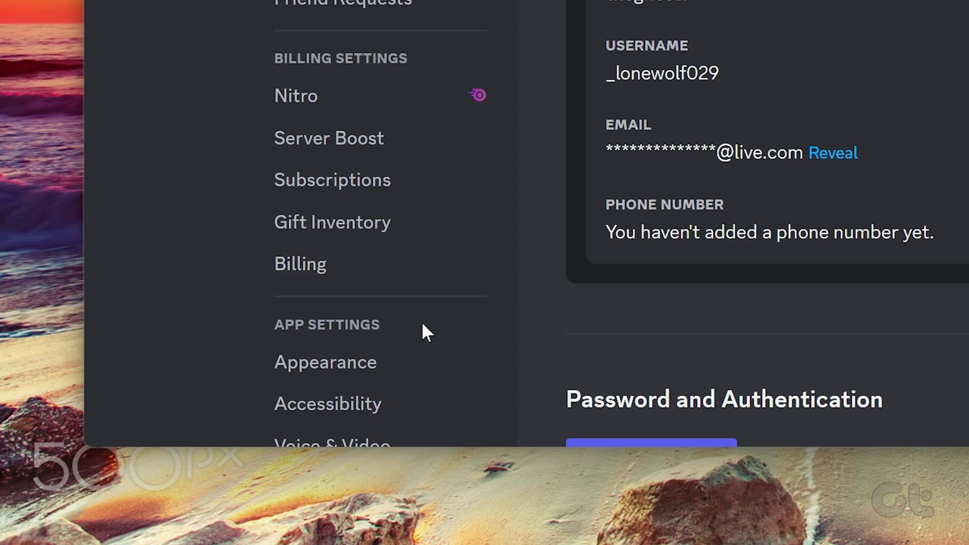
{"action": "scroll", "coordinate": [421, 331], "scroll_direction": "down", "scroll_amount": 5}
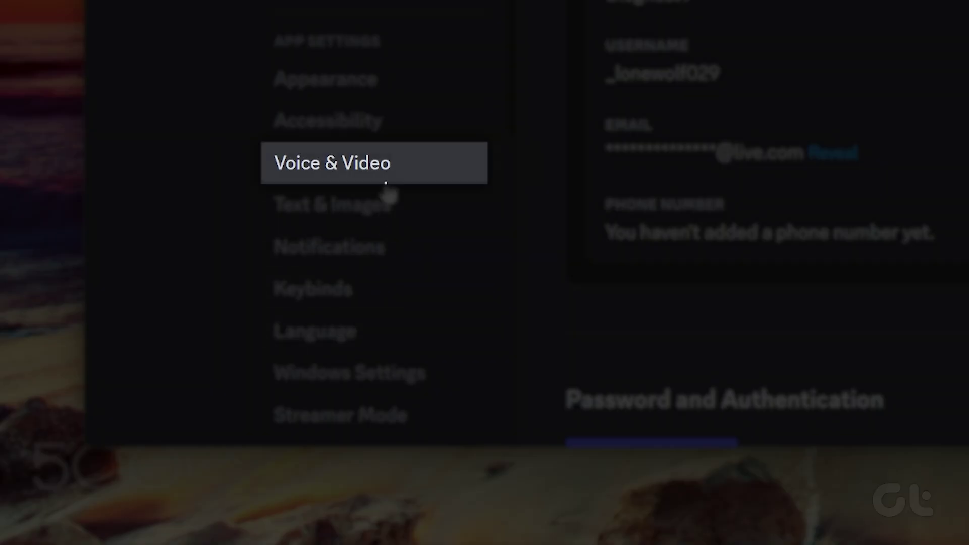
{"action": "left_click", "coordinate": [204, 374]}
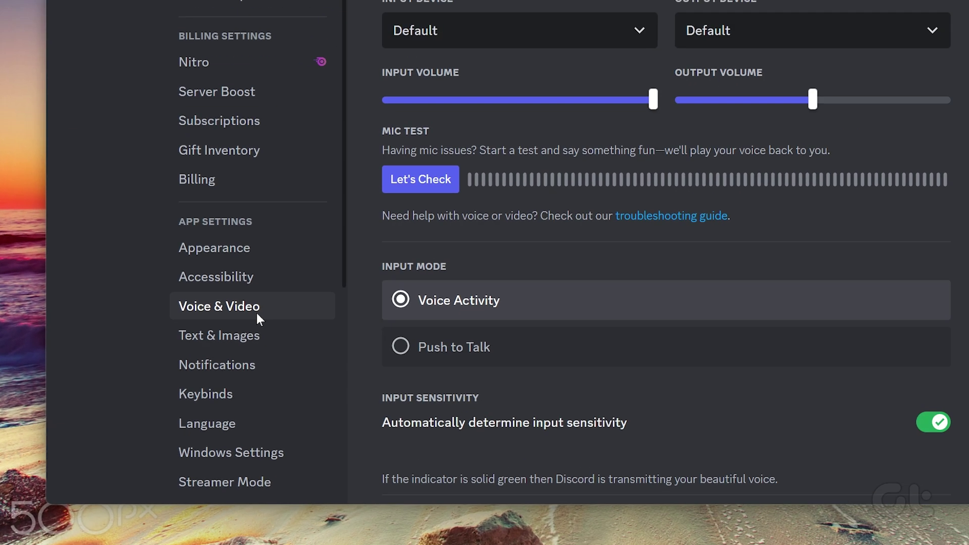
{"action": "scroll", "coordinate": [847, 274], "scroll_direction": "down", "scroll_amount": 12}
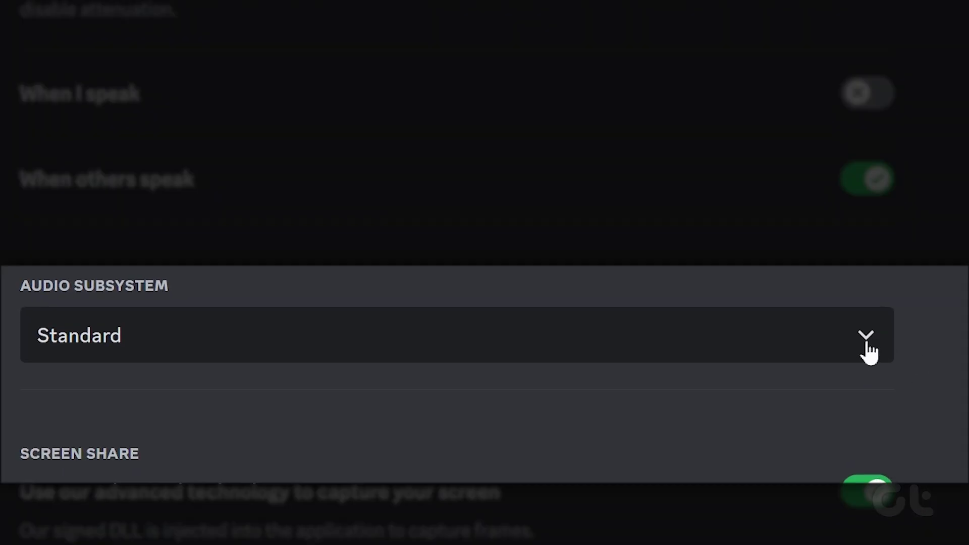
{"action": "left_click", "coordinate": [866, 336]}
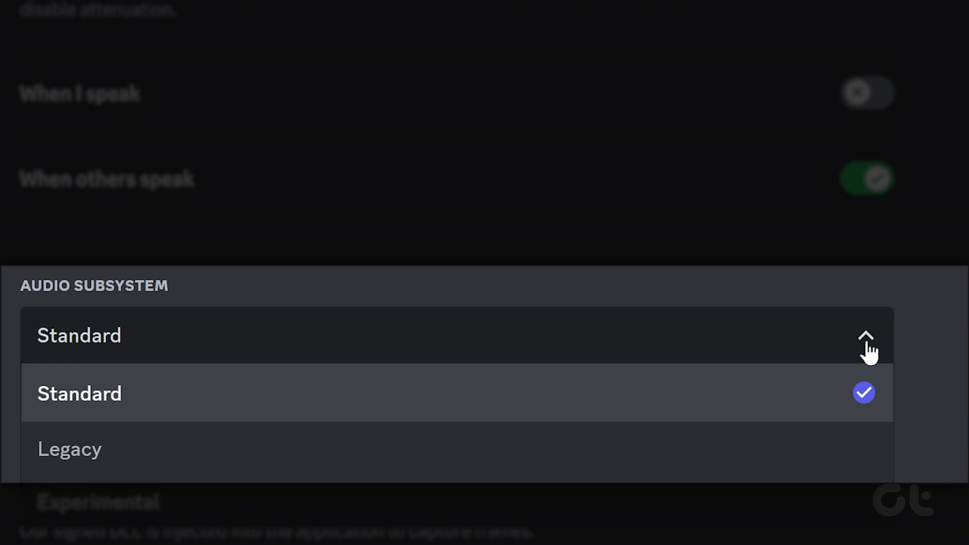
{"action": "left_click", "coordinate": [752, 450]}
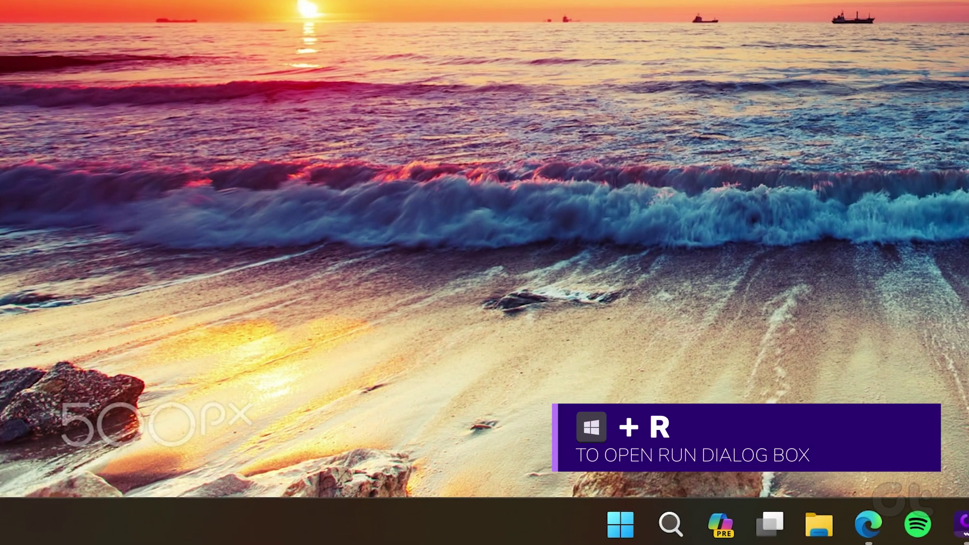
Open the %appdata%/discord folder through the Run dialog
{"action": "key", "text": "super+r"}
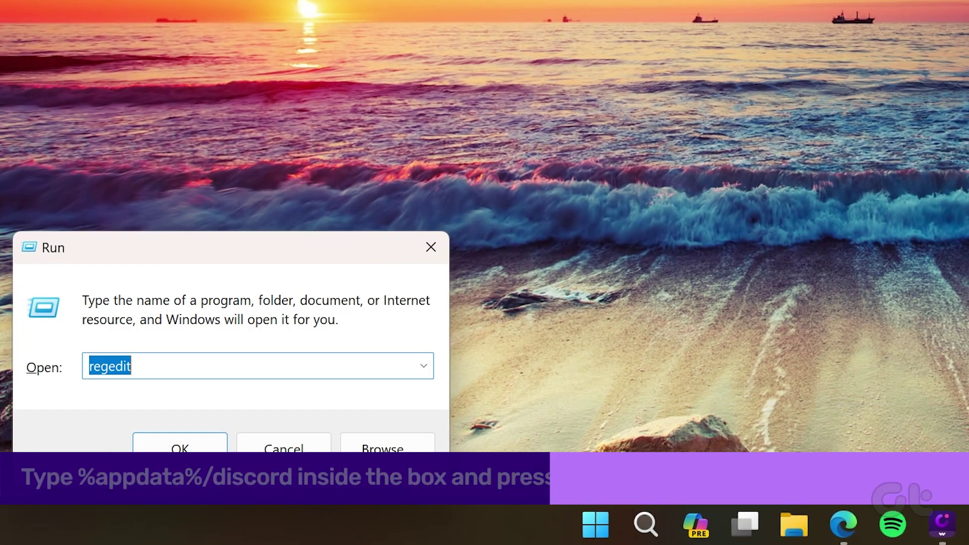
{"action": "type", "text": "%appdata%"}
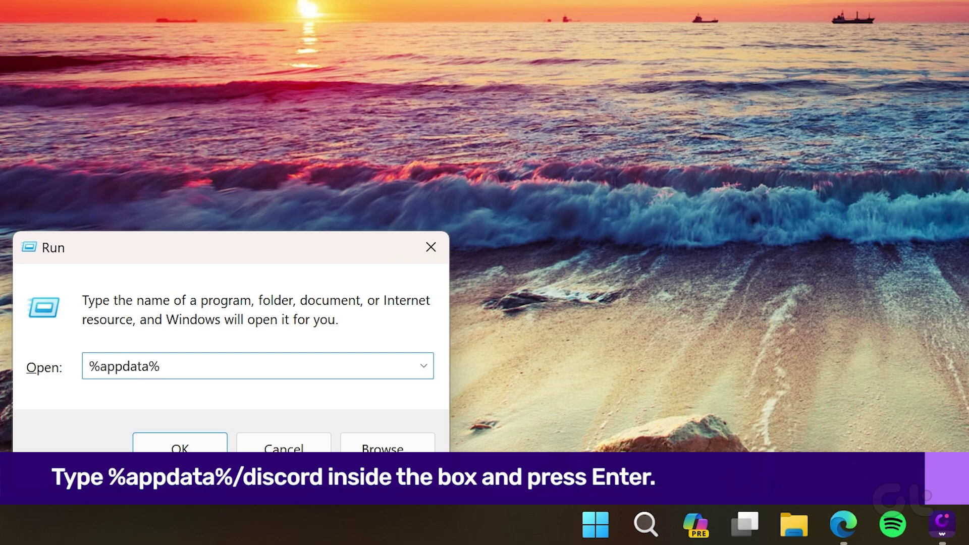
{"action": "type", "text": "/discord"}
{"action": "key", "text": "Return"}
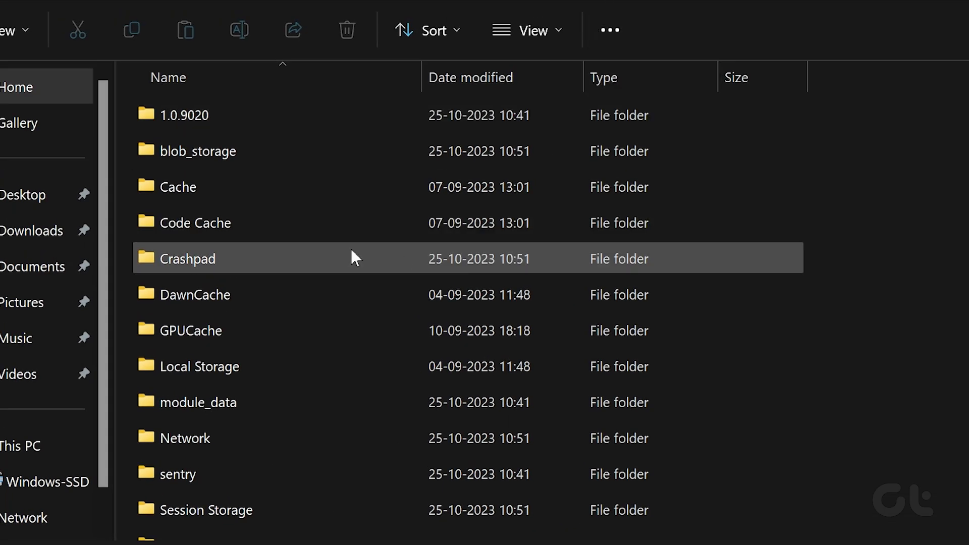
Select the Cache, Code Cache and GPUCache folders together
{"action": "left_click", "coordinate": [267, 196]}
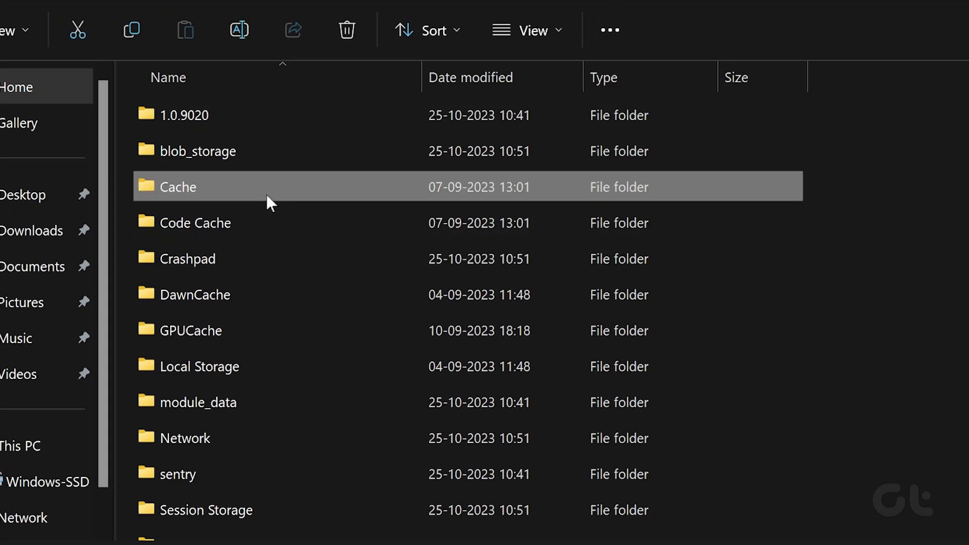
{"action": "left_click", "coordinate": [237, 228], "text": "ctrl"}
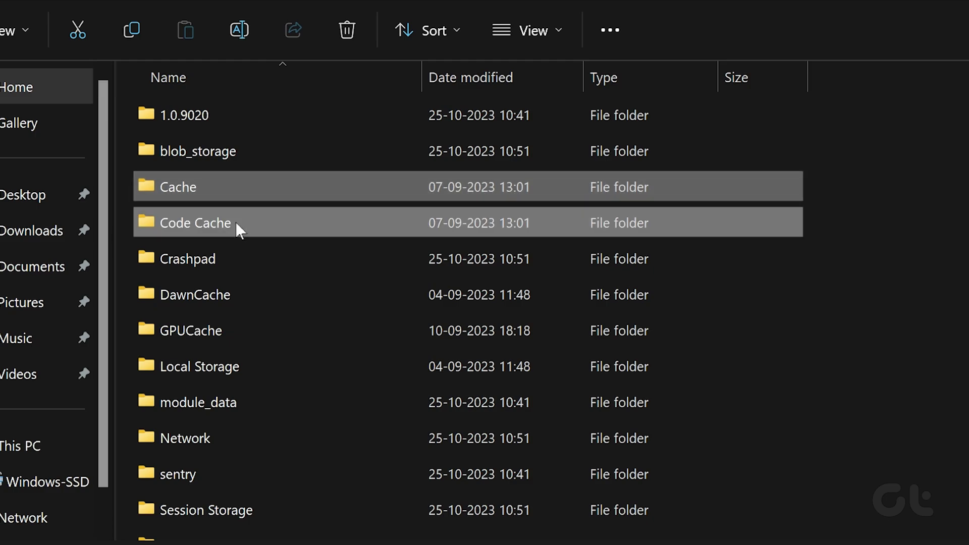
{"action": "left_click", "coordinate": [204, 334], "text": "ctrl"}
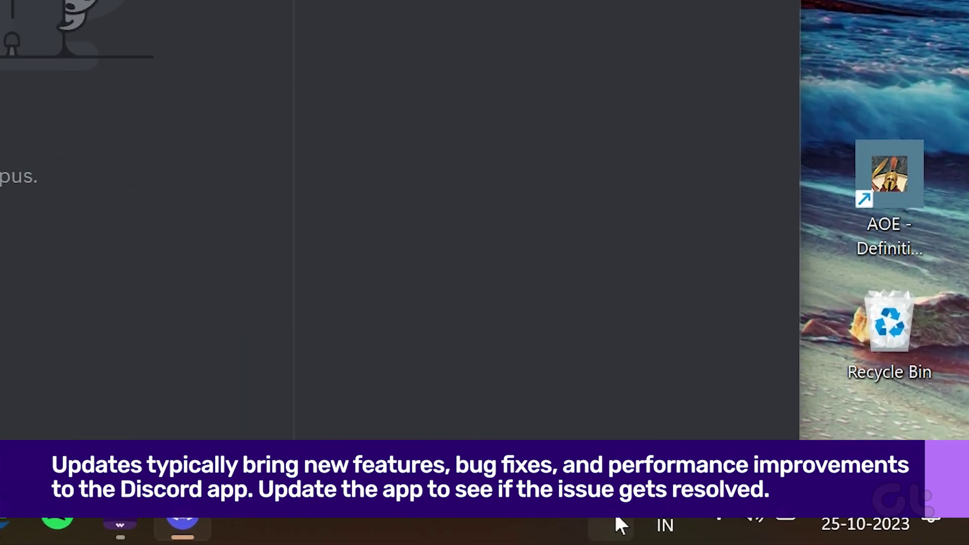
Show Discord's tray icon menu from the taskbar overflow to reach Check for Updates
{"action": "left_click", "coordinate": [617, 517]}
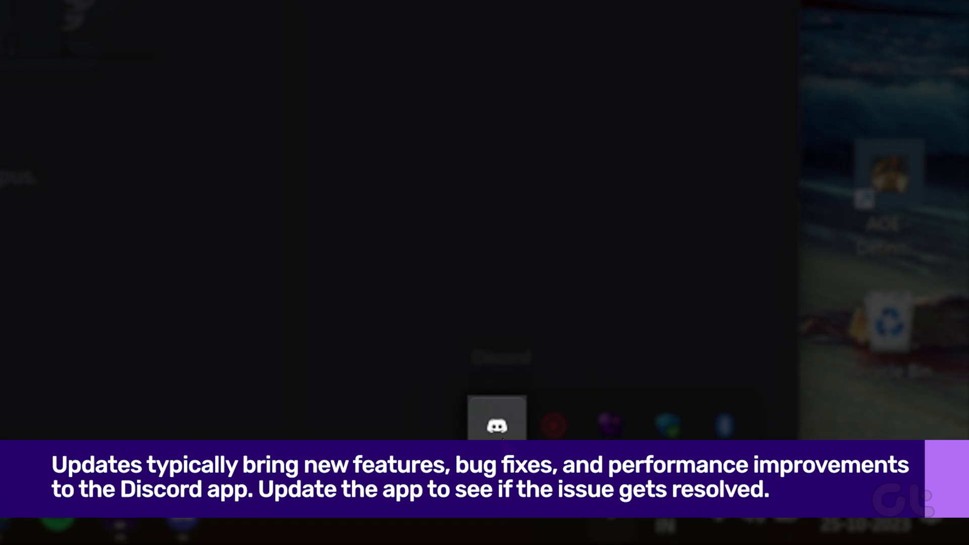
{"action": "right_click", "coordinate": [497, 426]}
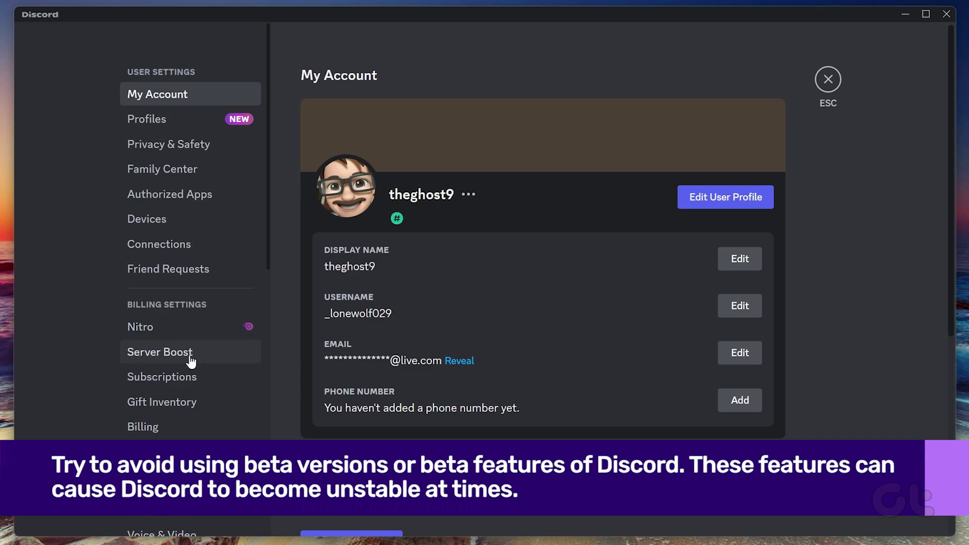
Scroll Discord's settings down and back up while looking for the Advanced options
{"action": "scroll", "coordinate": [190, 361], "scroll_direction": "down", "scroll_amount": 10}
{"action": "scroll", "coordinate": [191, 360], "scroll_direction": "up", "scroll_amount": 6}
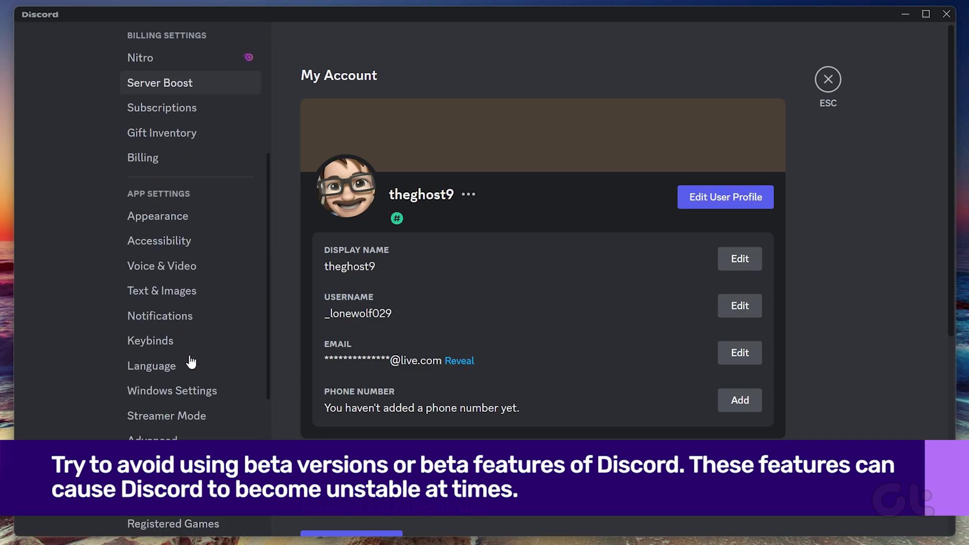